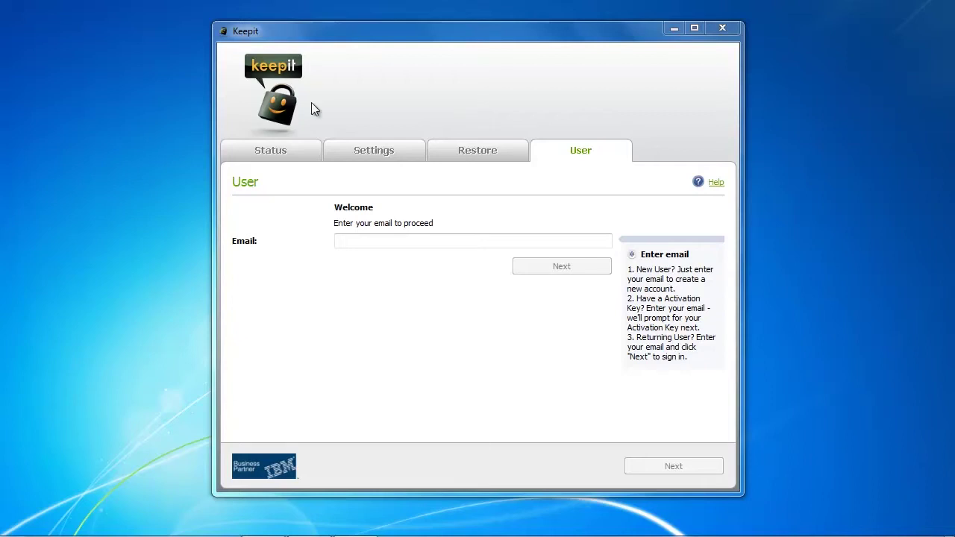
Step: Sign in to Keepit by entering the account e-mail, then the account password
left_click(353, 240)
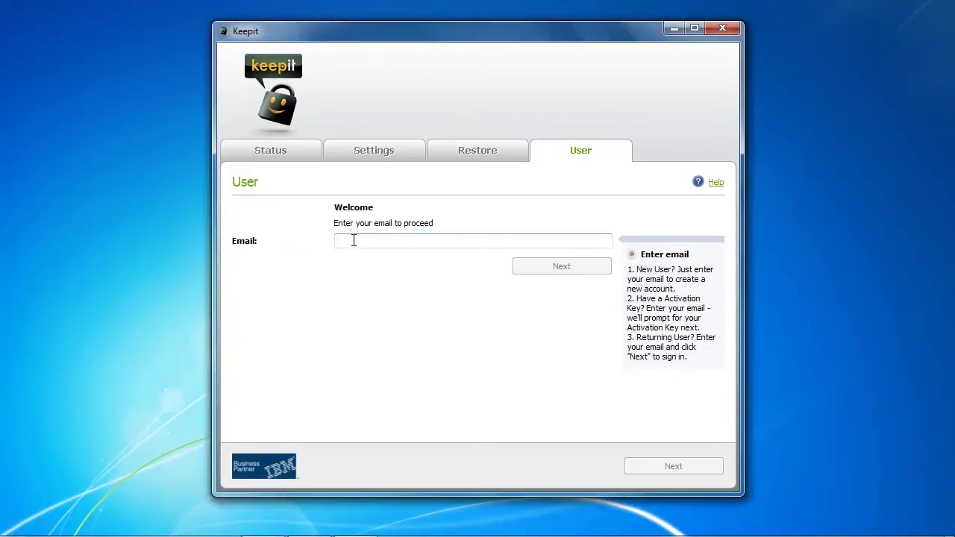
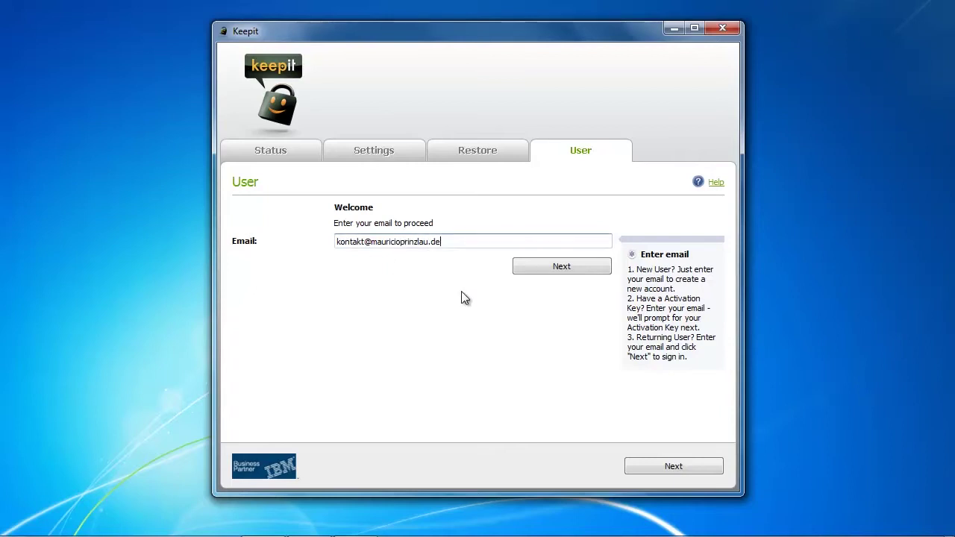
left_click(581, 272)
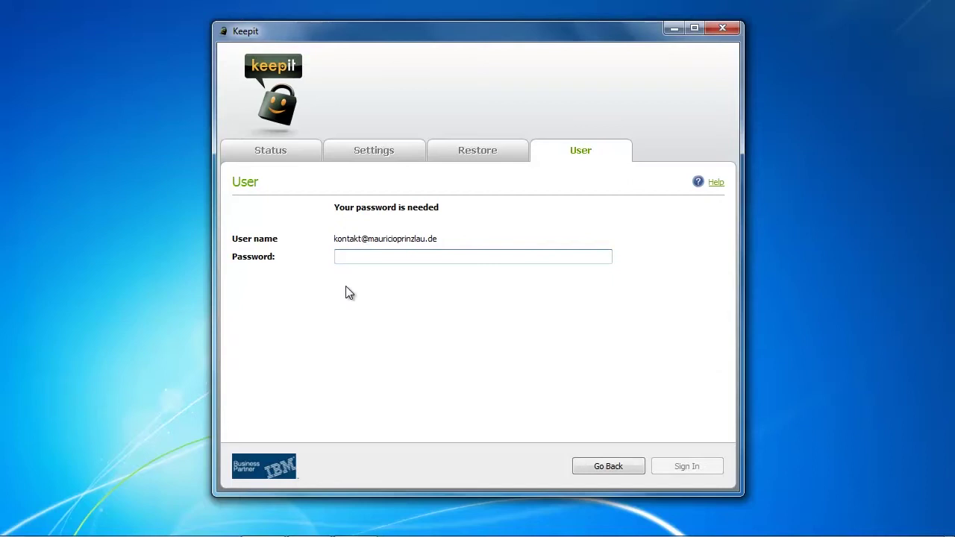
type("••••••••••••")
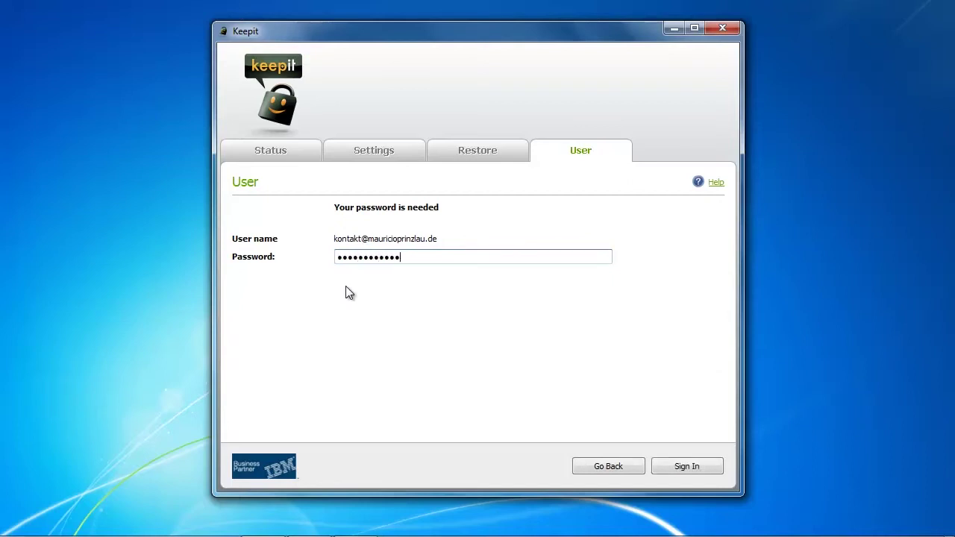
left_click(687, 465)
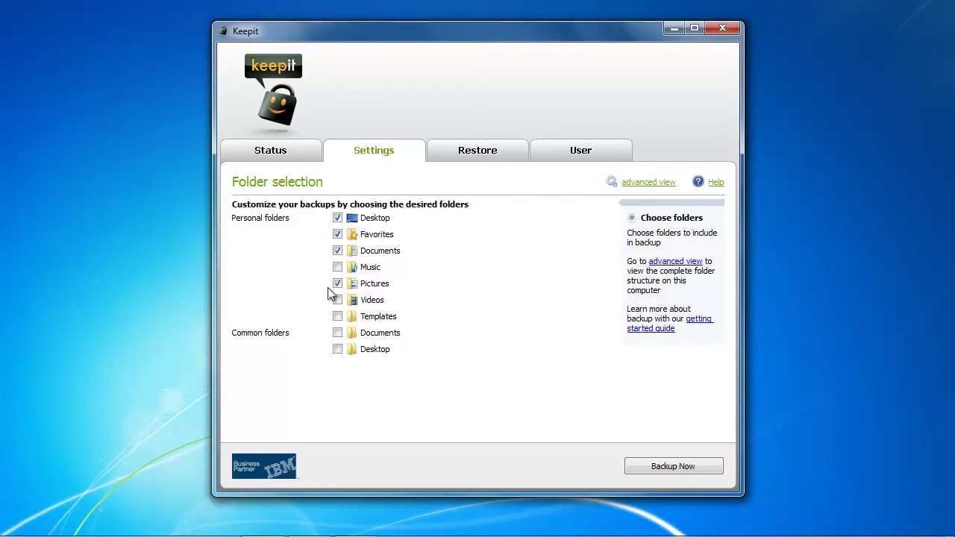
Step: Untick Desktop, Favorites, Documents and Pictures, then tick all nine personal and common folders
left_click(337, 218)
left_click(338, 234)
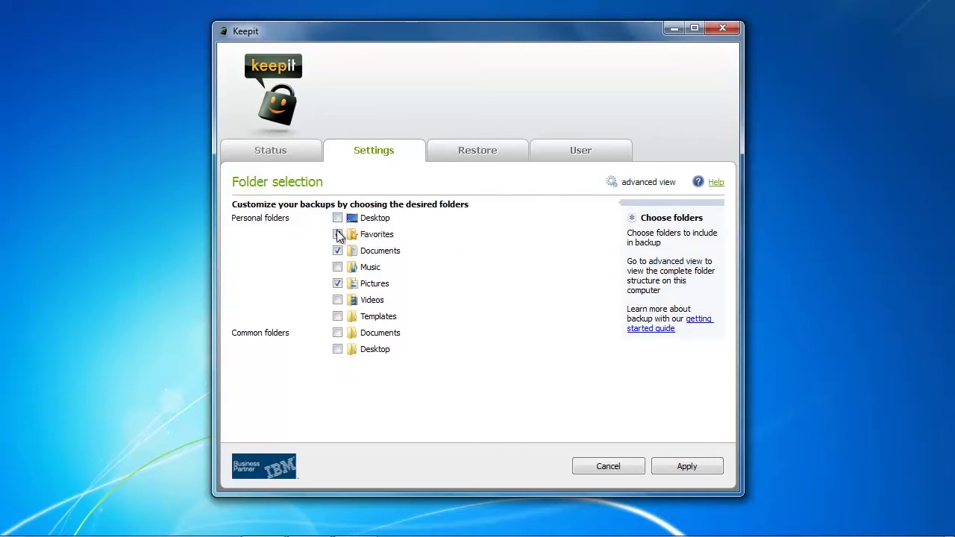
left_click(337, 251)
left_click(338, 283)
left_click(337, 217)
left_click(337, 234)
left_click(337, 251)
left_click(337, 267)
left_click(338, 284)
left_click(338, 300)
left_click(338, 316)
left_click(337, 332)
left_click(337, 349)
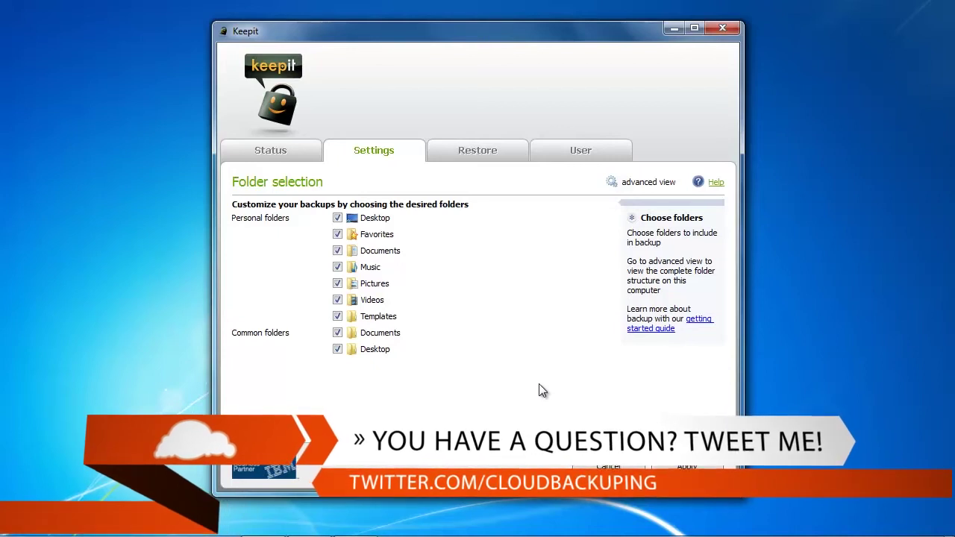
Step: Untick every personal and common folder, leaving none selected, and apply the empty selection
left_click(337, 349)
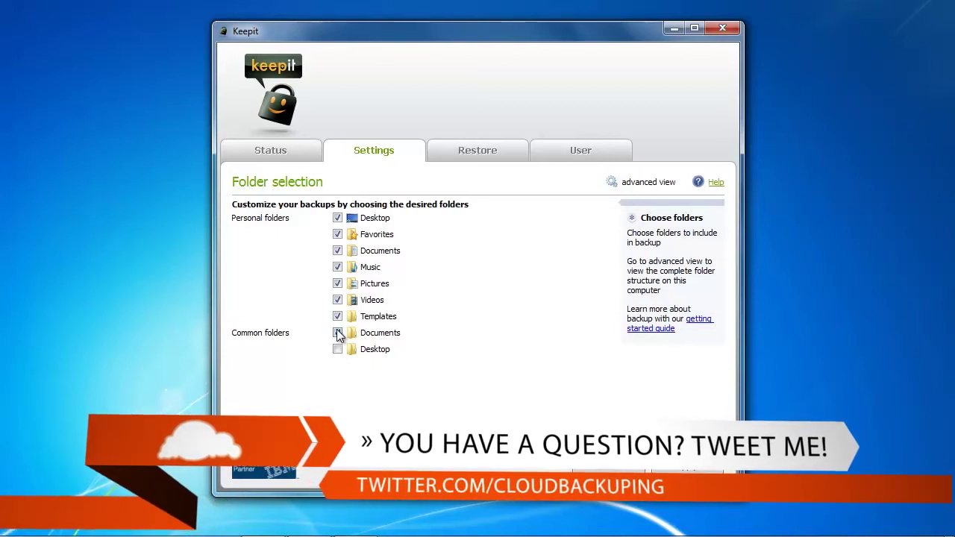
left_click(337, 333)
left_click(337, 317)
left_click(337, 300)
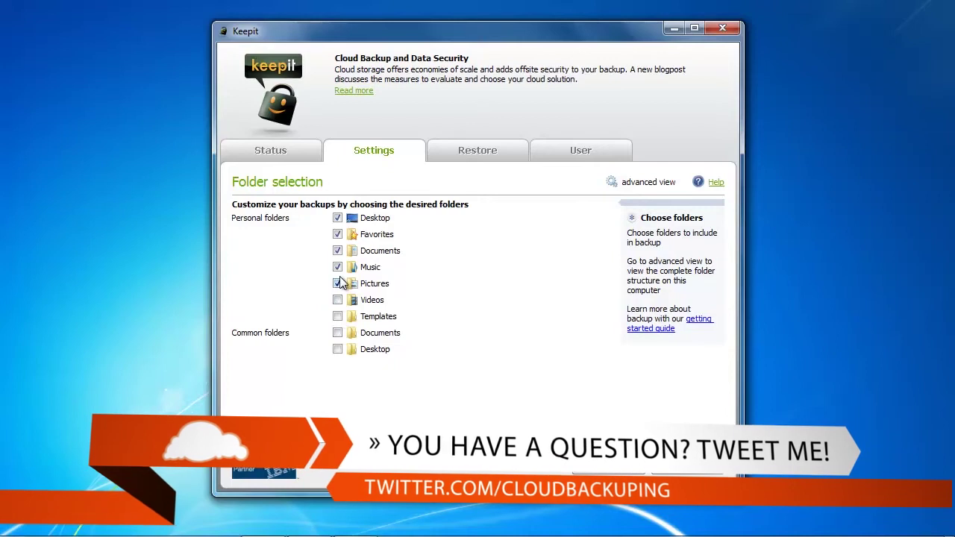
left_click(338, 283)
left_click(338, 268)
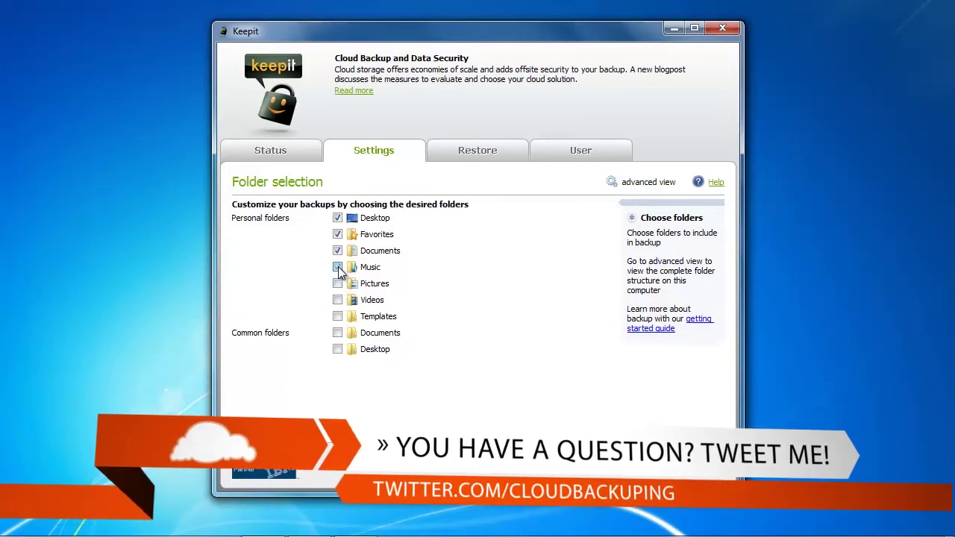
left_click(338, 267)
left_click(337, 251)
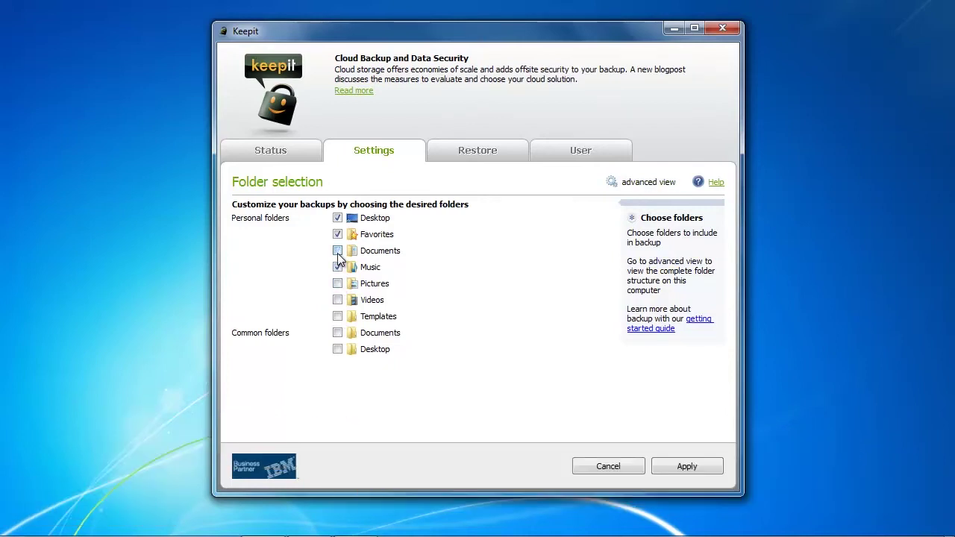
left_click(338, 283)
left_click(338, 300)
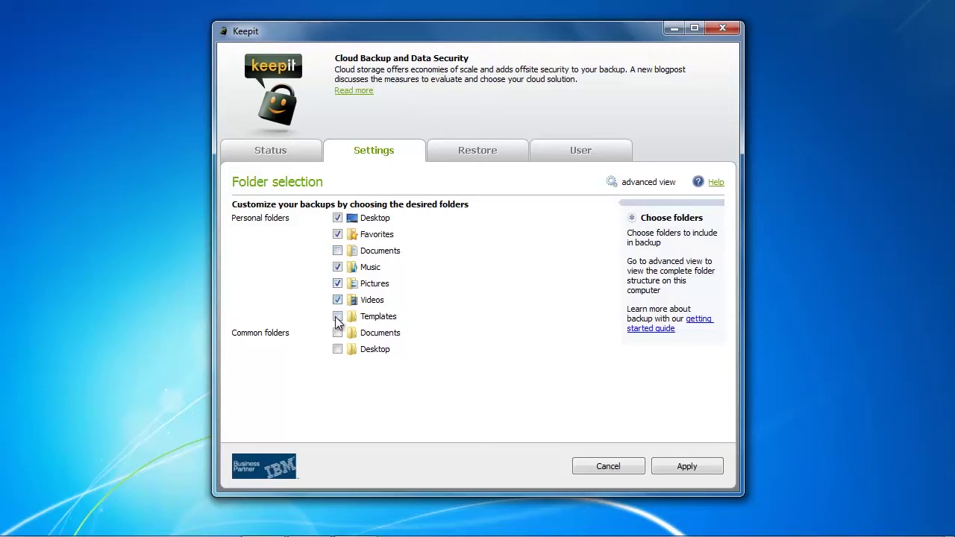
left_click(337, 316)
left_click(337, 300)
left_click(337, 284)
left_click(337, 267)
left_click(337, 251)
left_click(338, 234)
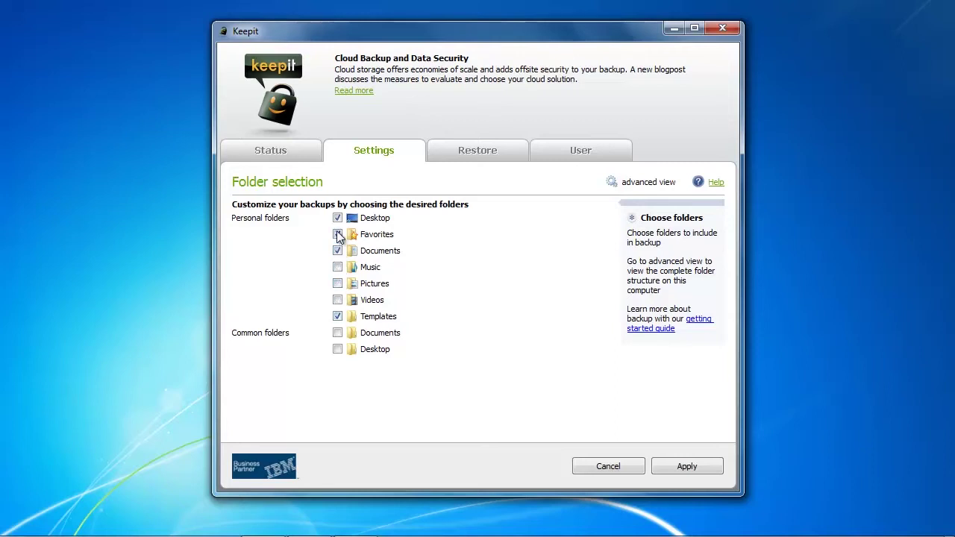
left_click(337, 218)
left_click(337, 251)
left_click(337, 316)
left_click(709, 466)
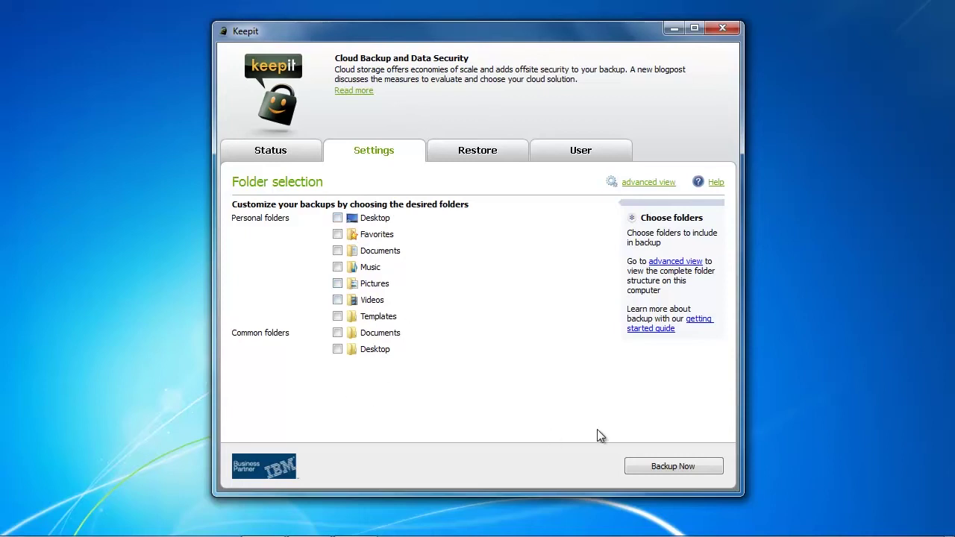
Step: Switch to the advanced C:\ drive folder tree and expand the Desktop folder
left_click(663, 262)
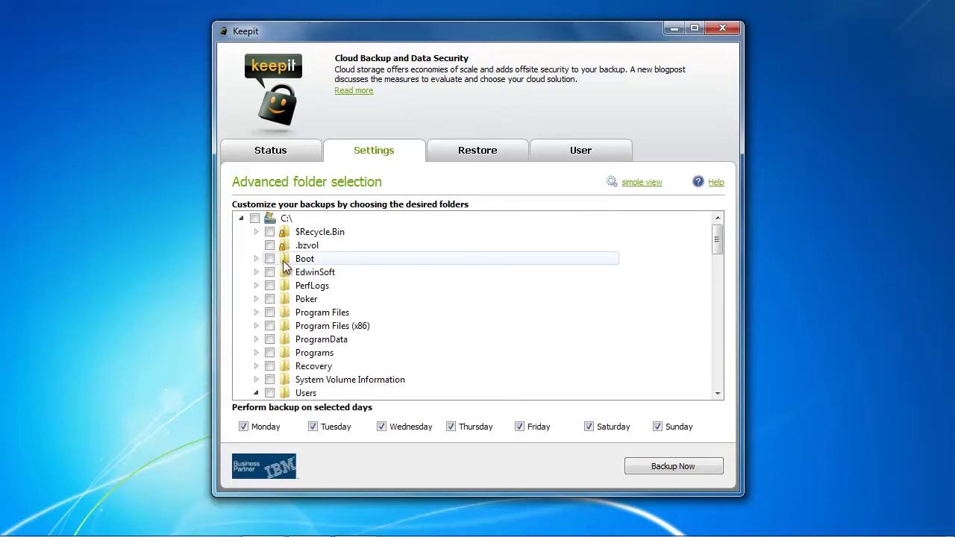
left_click_drag(721, 246, 719, 274)
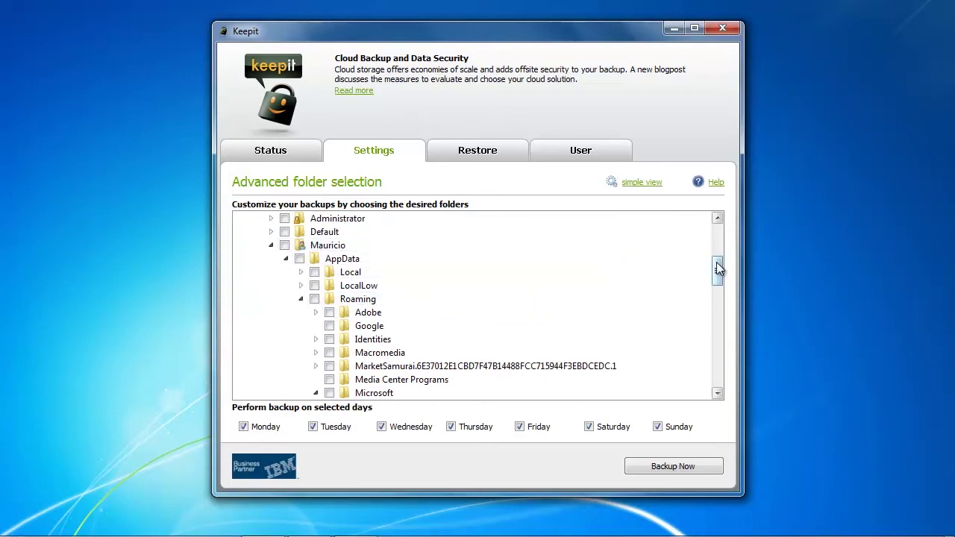
left_click_drag(716, 263, 713, 325)
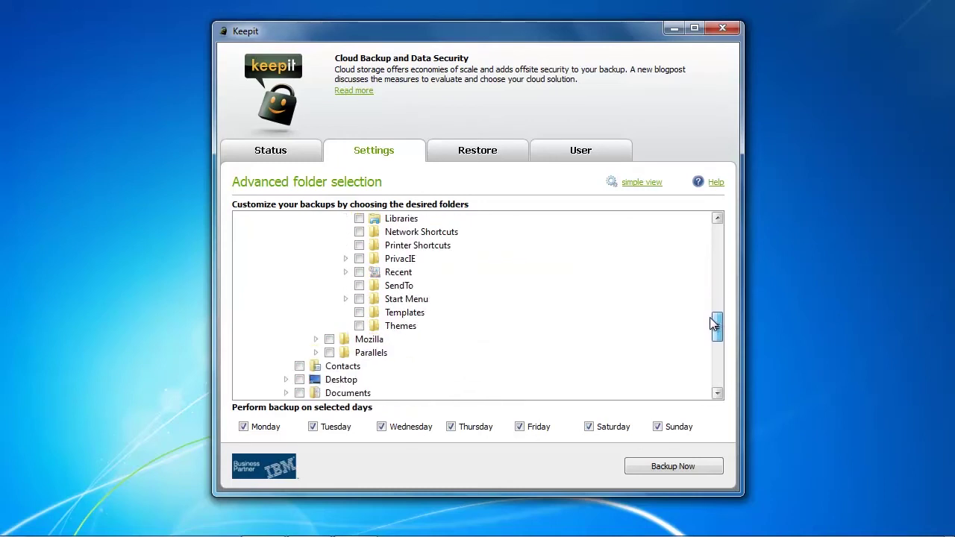
left_click(283, 379)
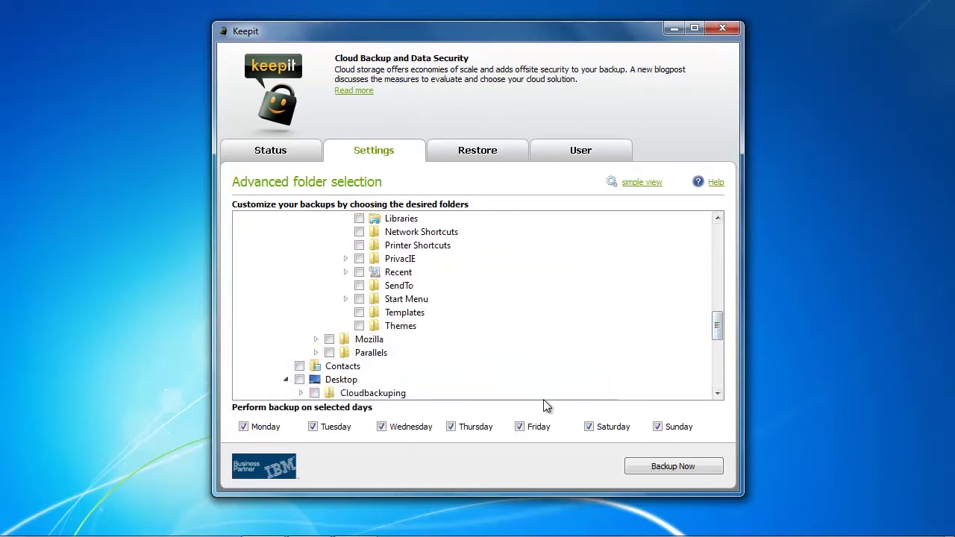
Step: Tick Test Files under Desktop > Cloudbackuping and apply the new folder selection
left_click_drag(718, 327, 720, 344)
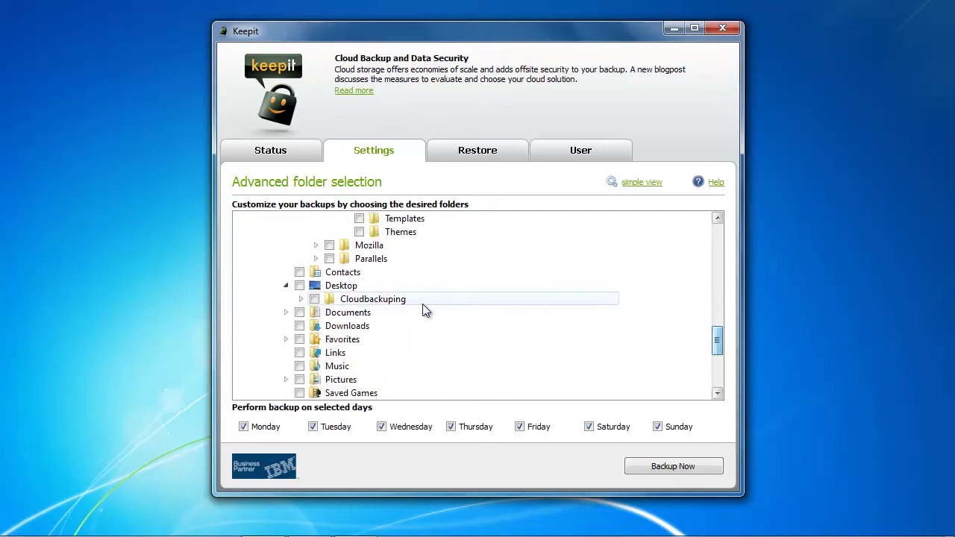
left_click(300, 299)
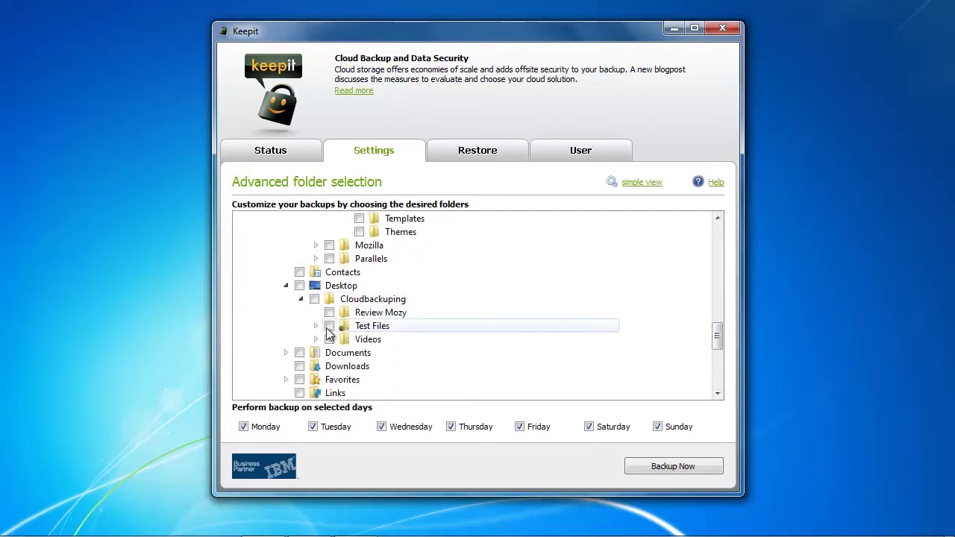
left_click(329, 328)
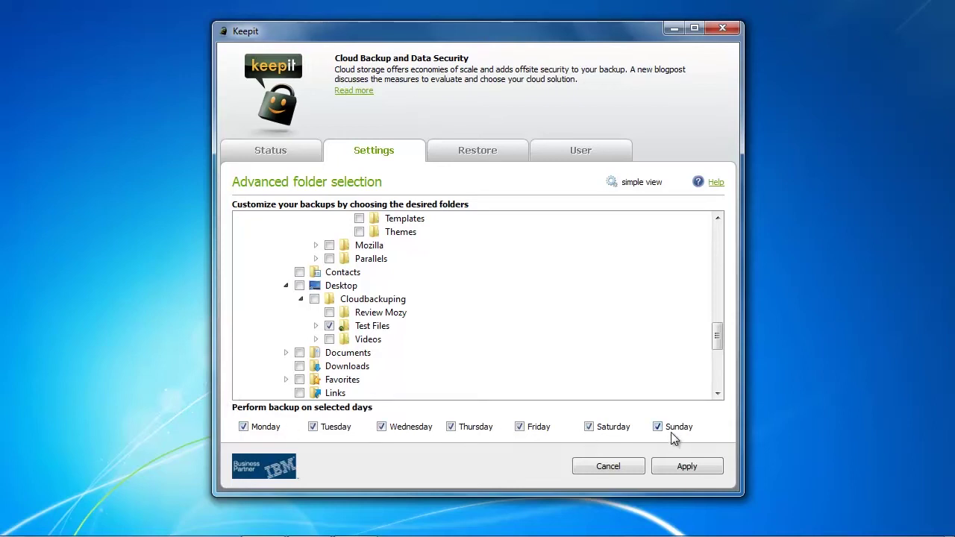
left_click(688, 467)
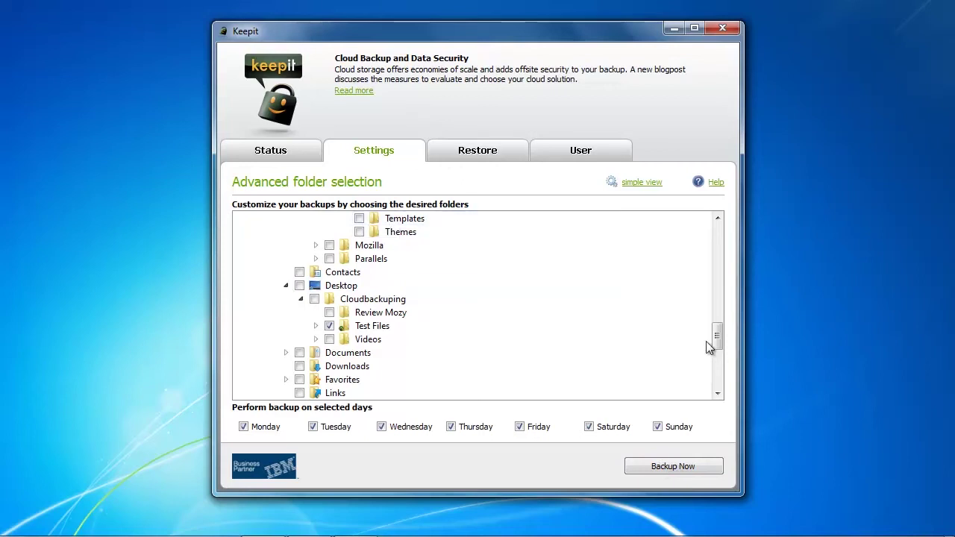
left_click_drag(717, 336, 728, 218)
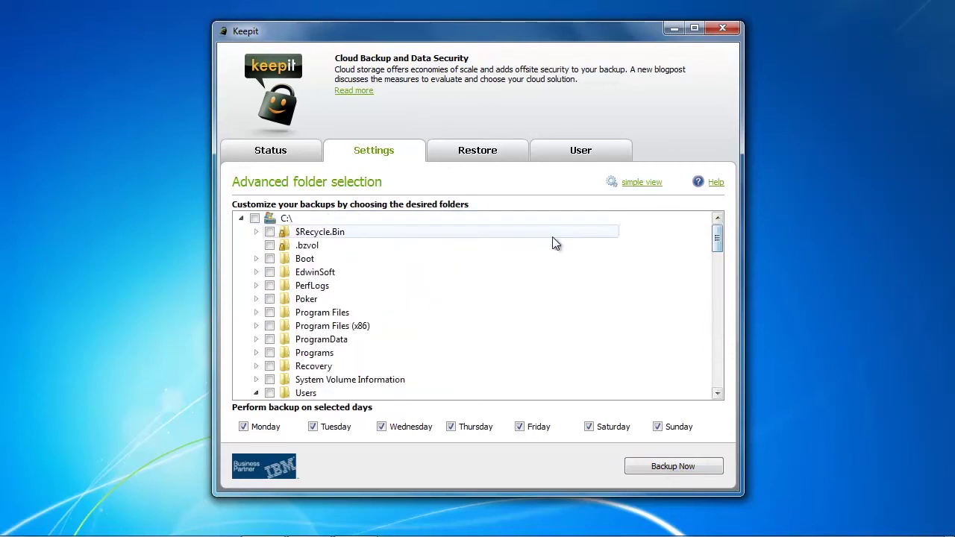
Step: Start an immediate backup with Backup Now and let it complete successfully
left_click(676, 468)
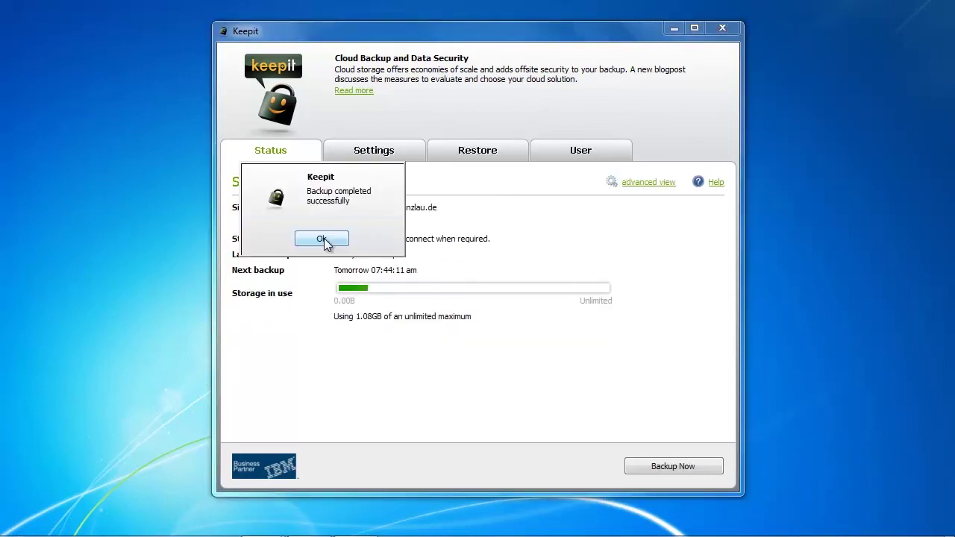
Step: Dismiss the 'Backup completed successfully' dialog to show the Status page's latest backup at 01:28:16 pm
left_click(322, 240)
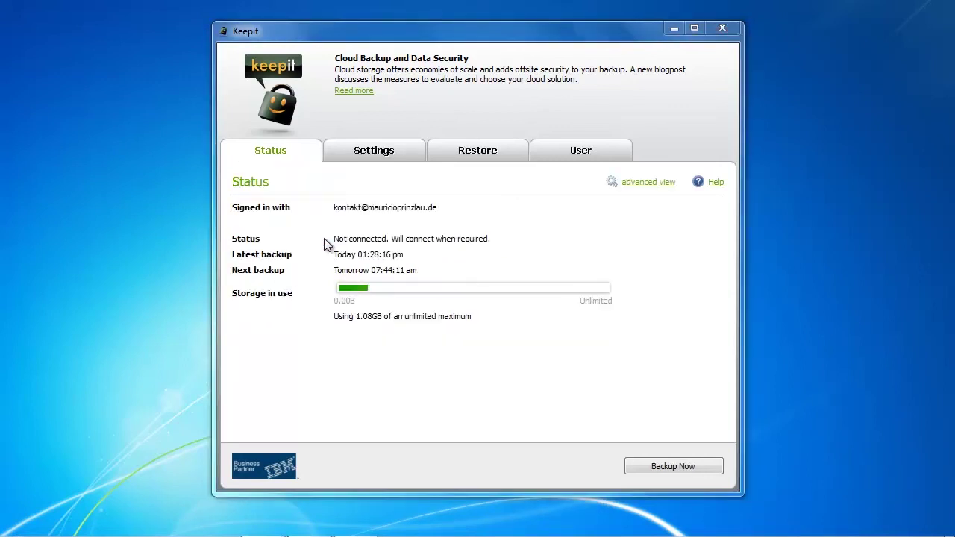